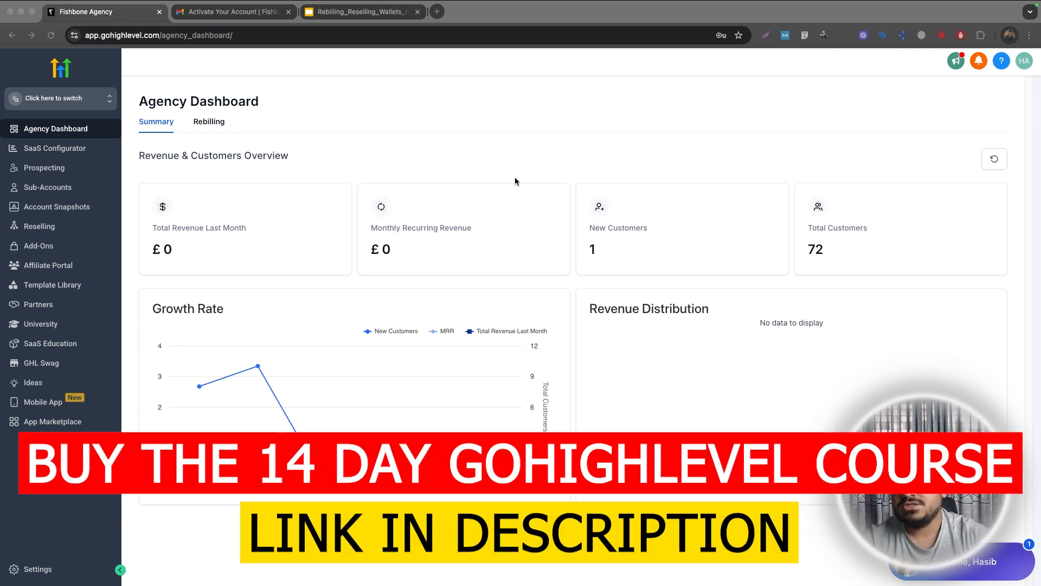
Switch to Gmail to review the layout and content of the Fishbone Agency account activation email, and return to HighLevel
{"action": "left_click", "coordinate": [232, 12]}
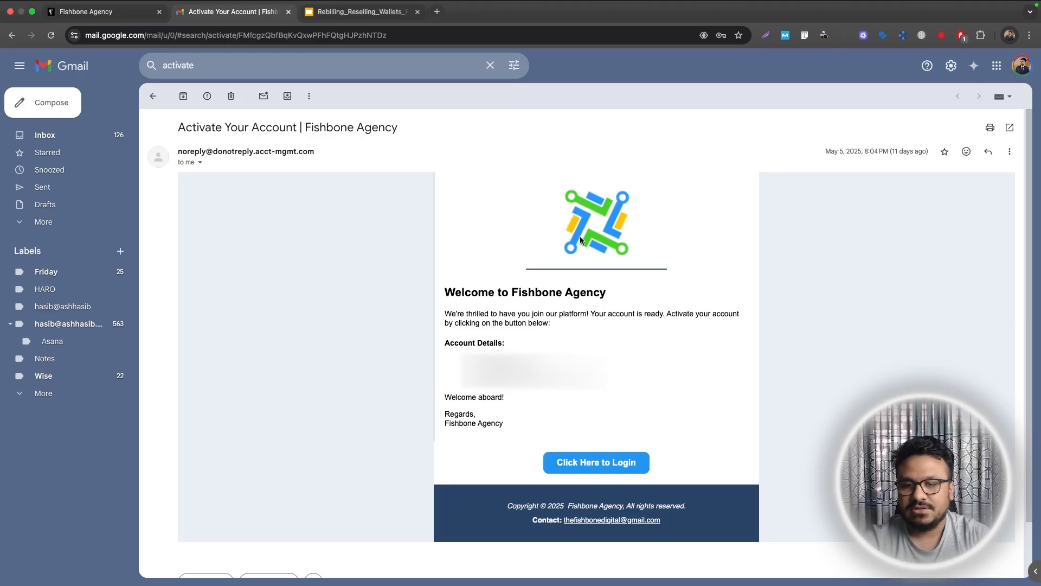
{"action": "left_click", "coordinate": [618, 268]}
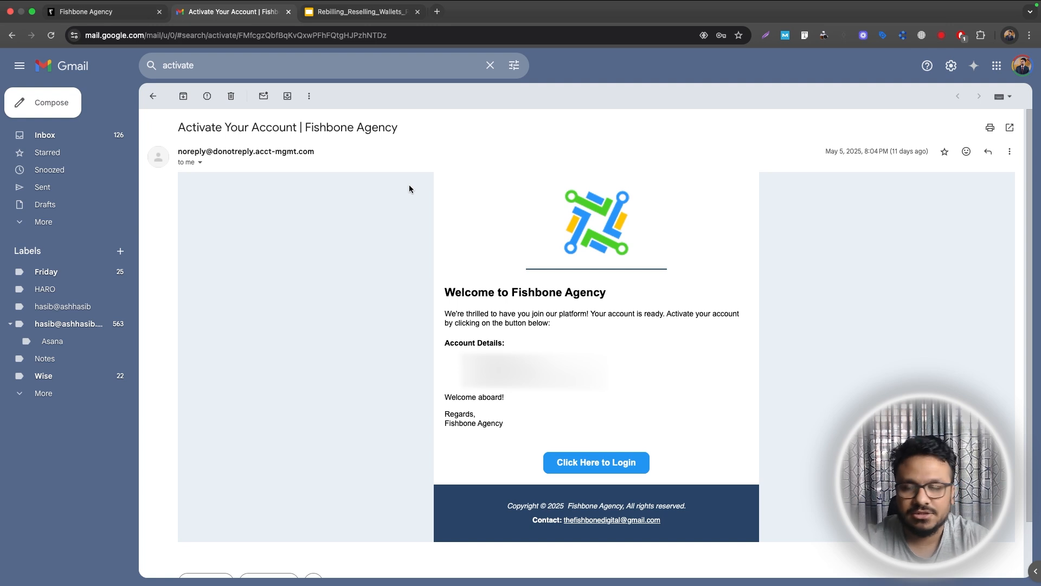
{"action": "left_click", "coordinate": [86, 12]}
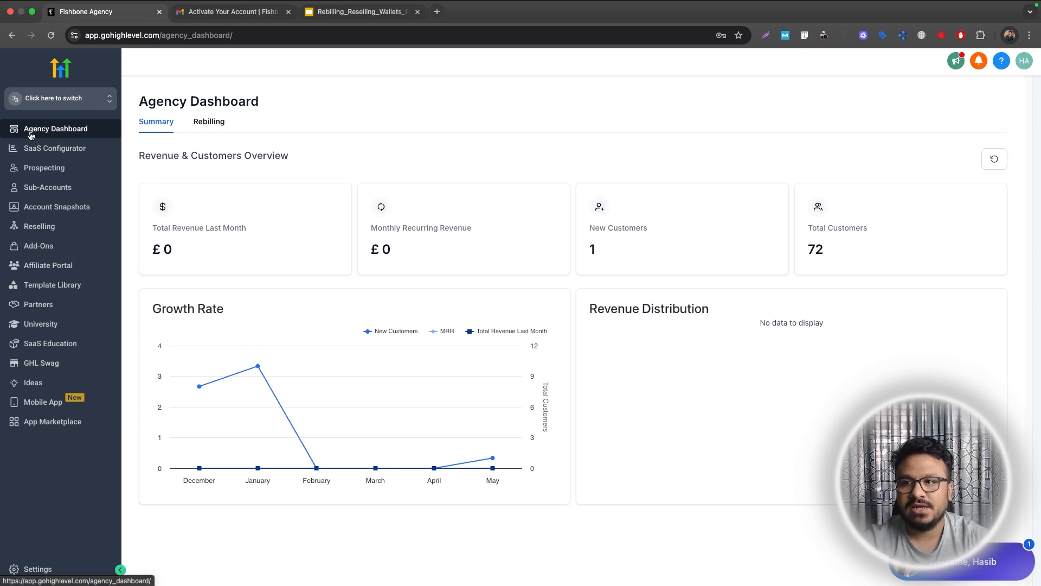
Open the welcome email template for customization from the SaaS Configurator's advanced settings
{"action": "left_click", "coordinate": [50, 151]}
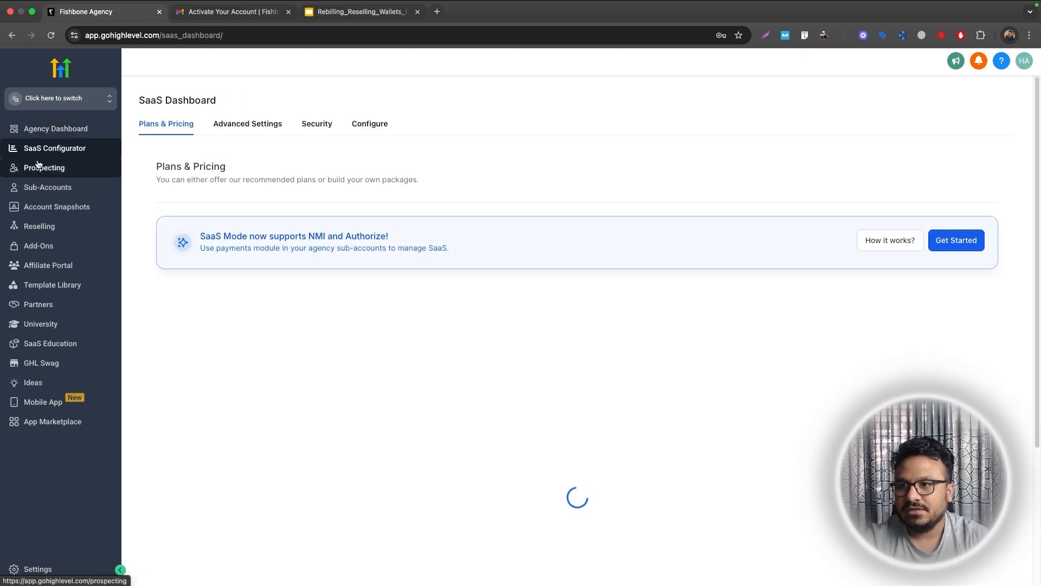
{"action": "left_click", "coordinate": [233, 132]}
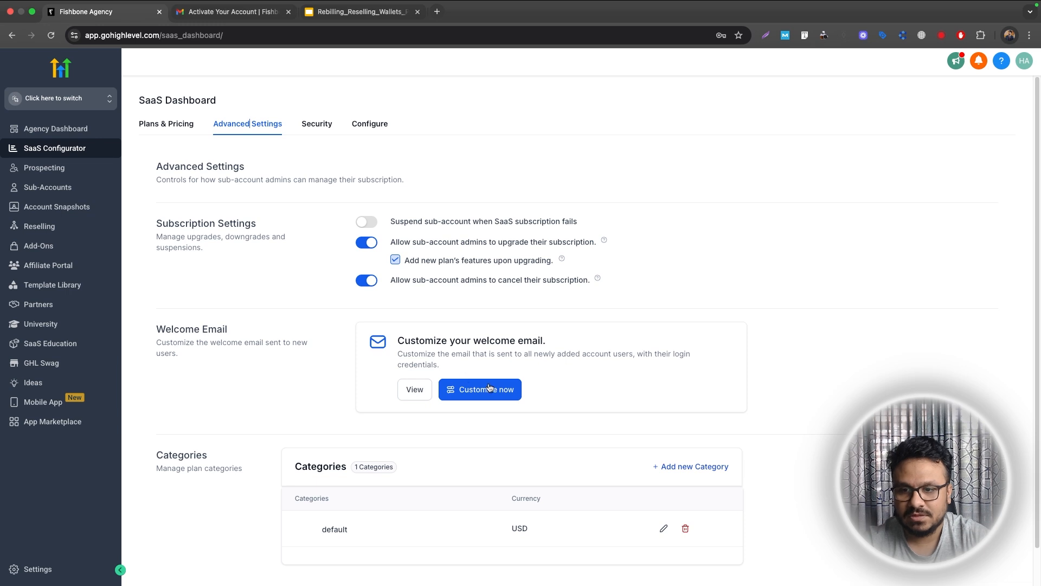
{"action": "left_click", "coordinate": [446, 392]}
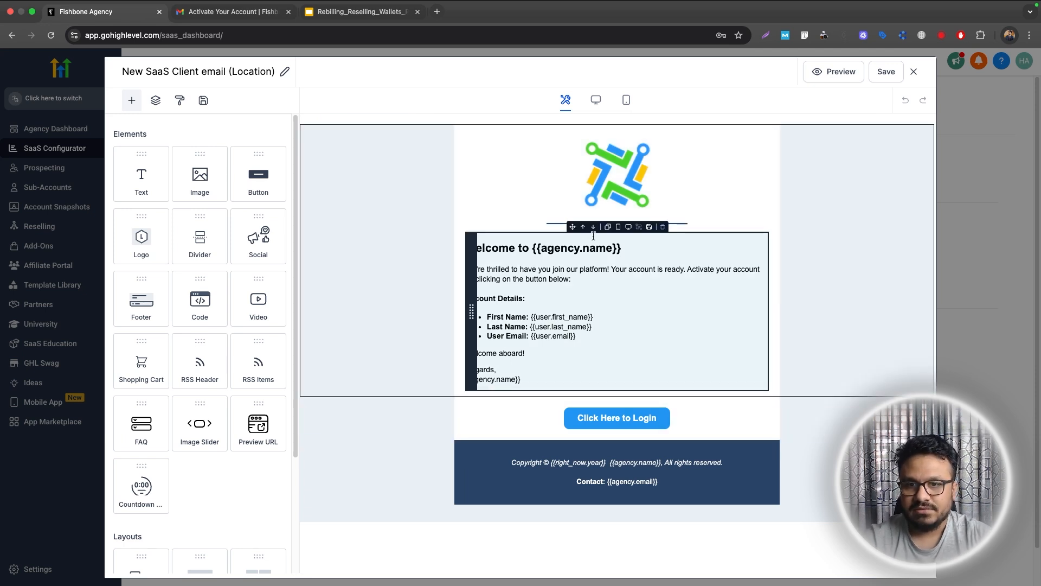
Examine the template's logo replacement options, welcome text with account details, and the login button's link URL
{"action": "left_click", "coordinate": [638, 170]}
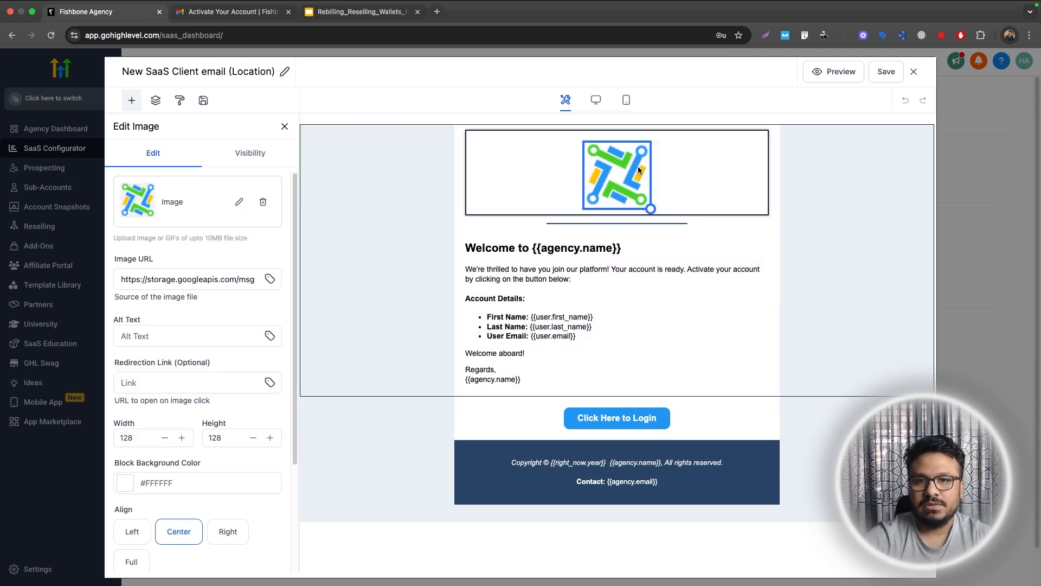
{"action": "left_click", "coordinate": [239, 202]}
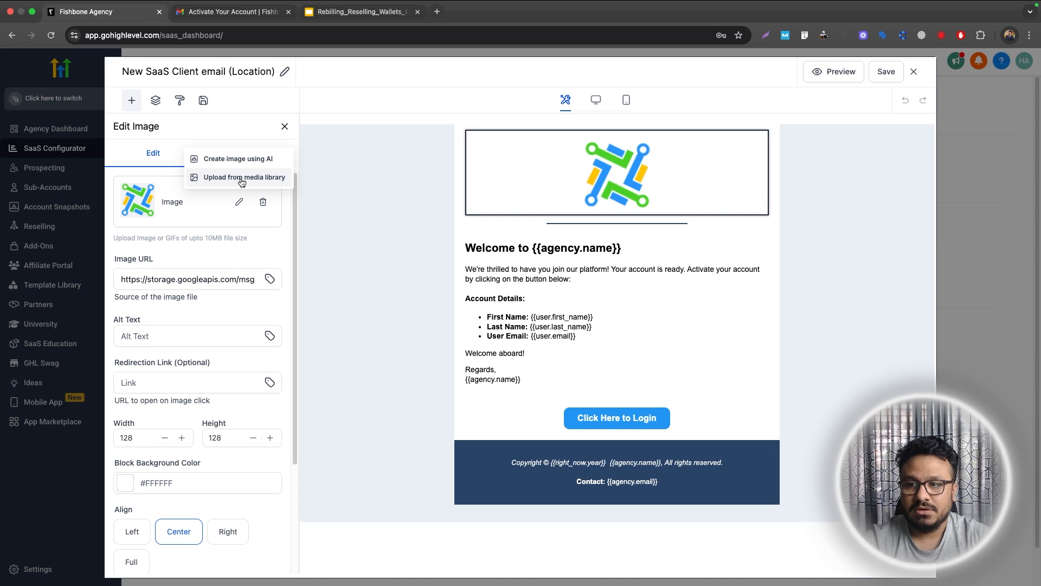
{"action": "left_click", "coordinate": [557, 253]}
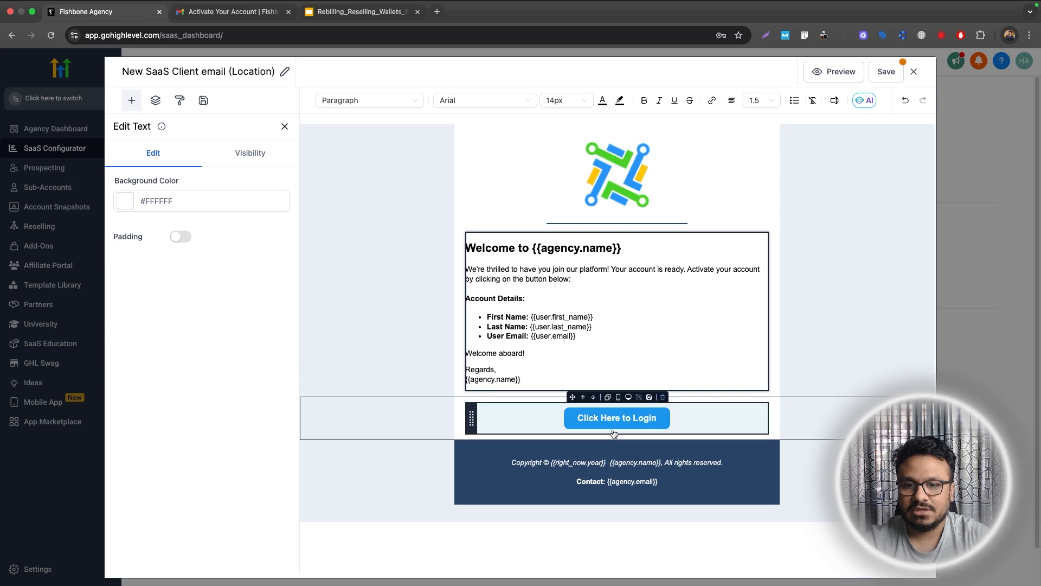
{"action": "left_click", "coordinate": [589, 426]}
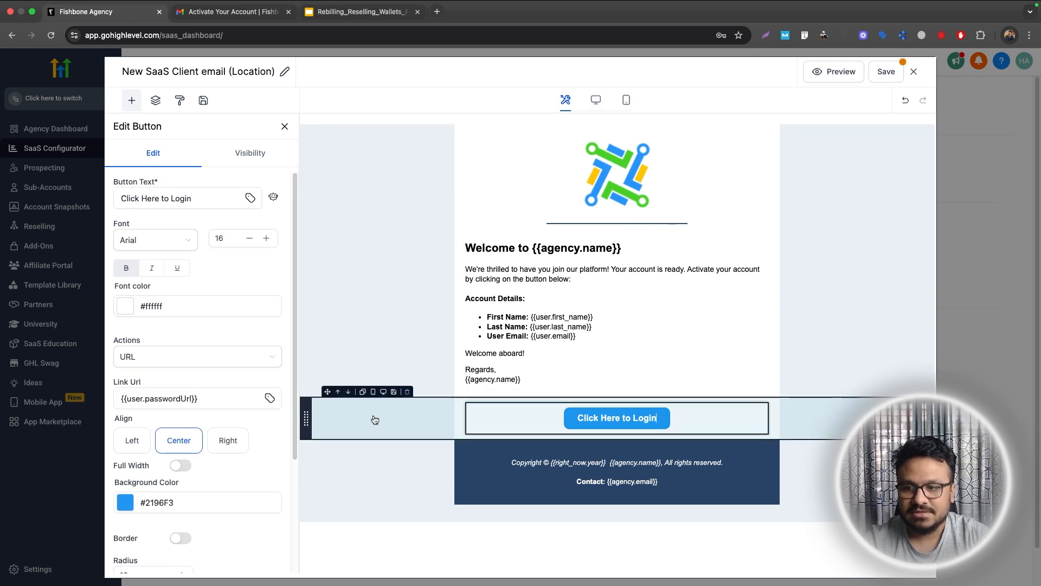
{"action": "left_click_drag", "start_coordinate": [224, 399], "coordinate": [115, 397]}
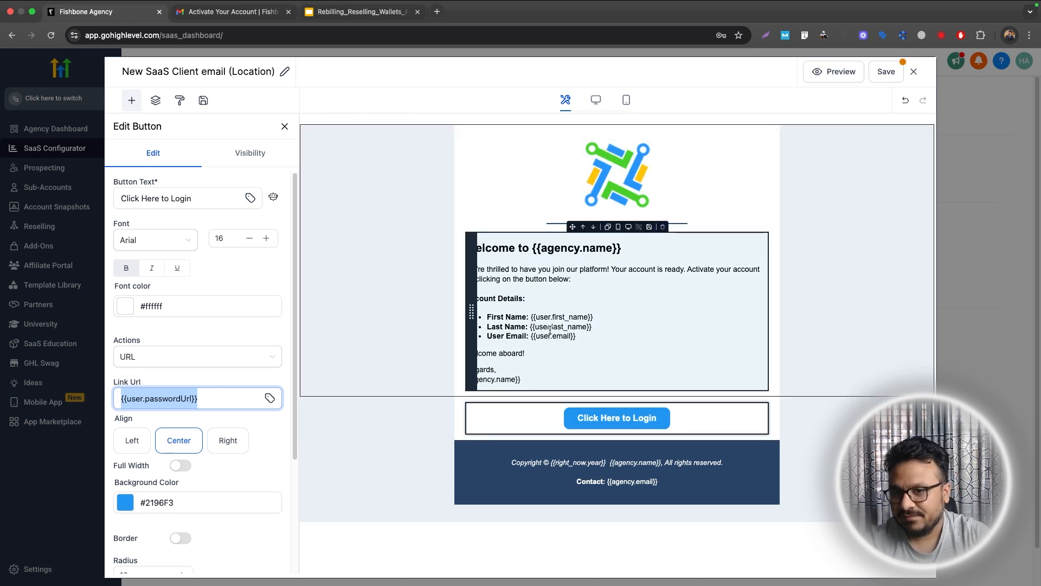
{"action": "left_click", "coordinate": [538, 302]}
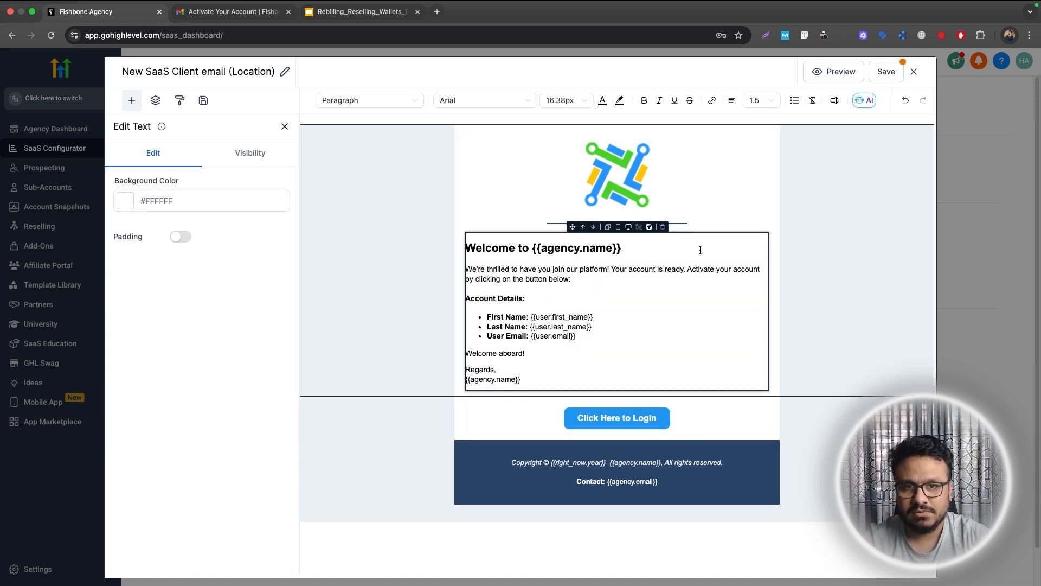
Save the New SaaS Client email (Location) template and close the email editor
{"action": "left_click", "coordinate": [882, 78]}
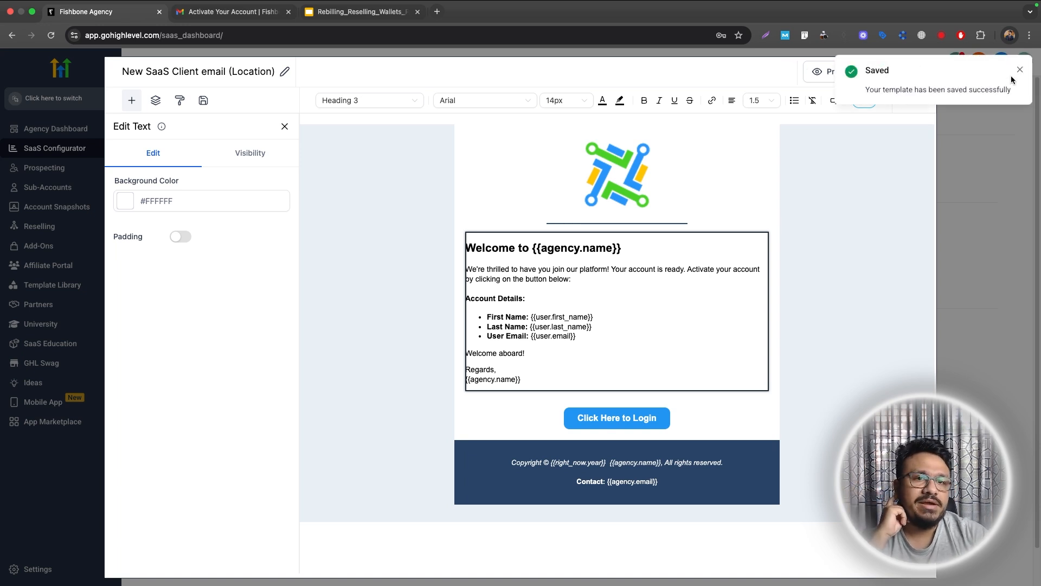
{"action": "left_click", "coordinate": [1020, 69]}
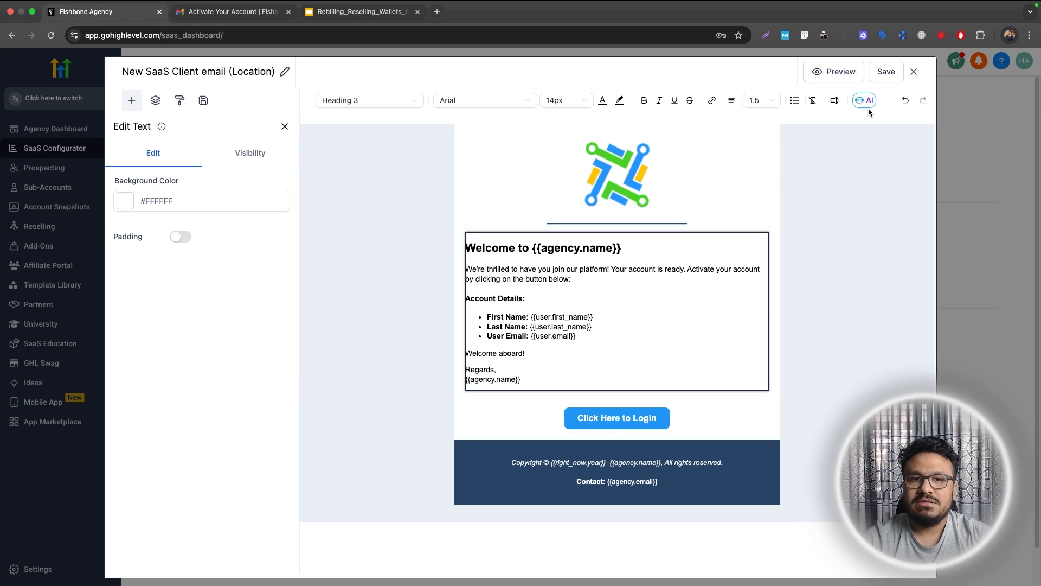
{"action": "left_click", "coordinate": [911, 76]}
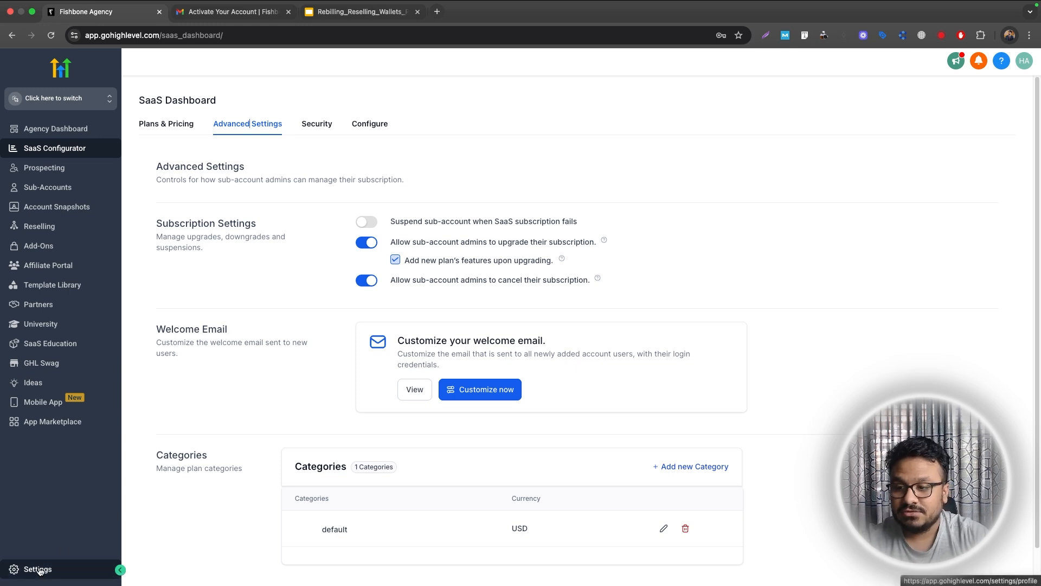
Switch to the Fishbone Agency sub-account and open the "[Do Not Edit] SaaS Configurator Templates" folder in its marketing email templates
{"action": "left_click", "coordinate": [71, 112]}
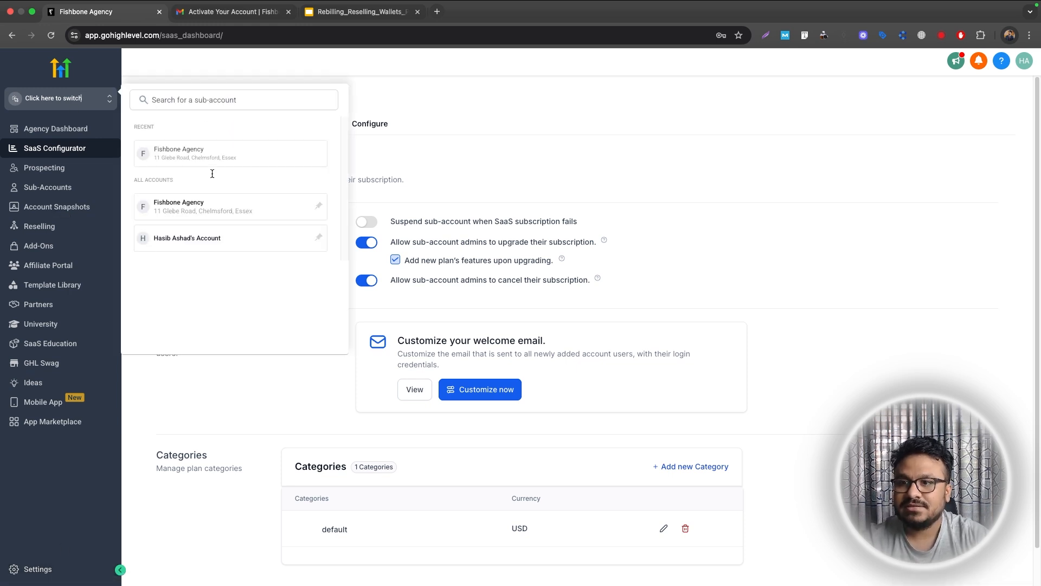
{"action": "left_click", "coordinate": [196, 160]}
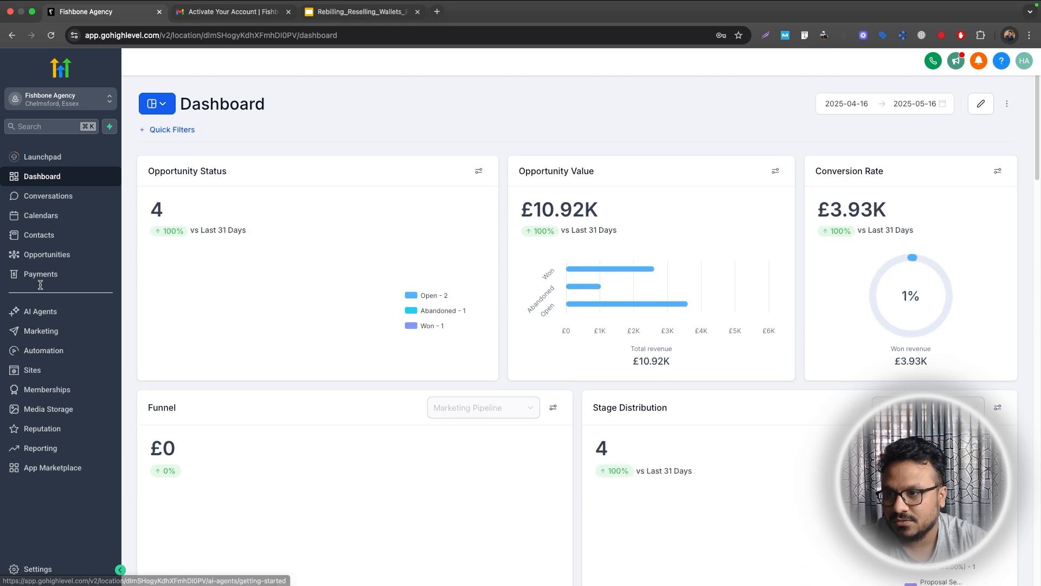
{"action": "left_click", "coordinate": [55, 332]}
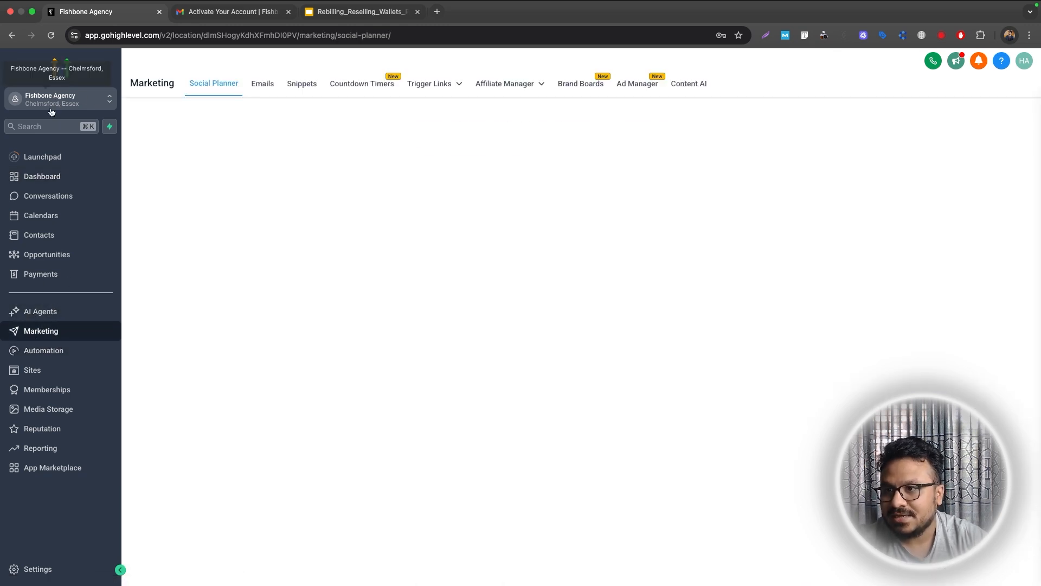
{"action": "left_click", "coordinate": [259, 85]}
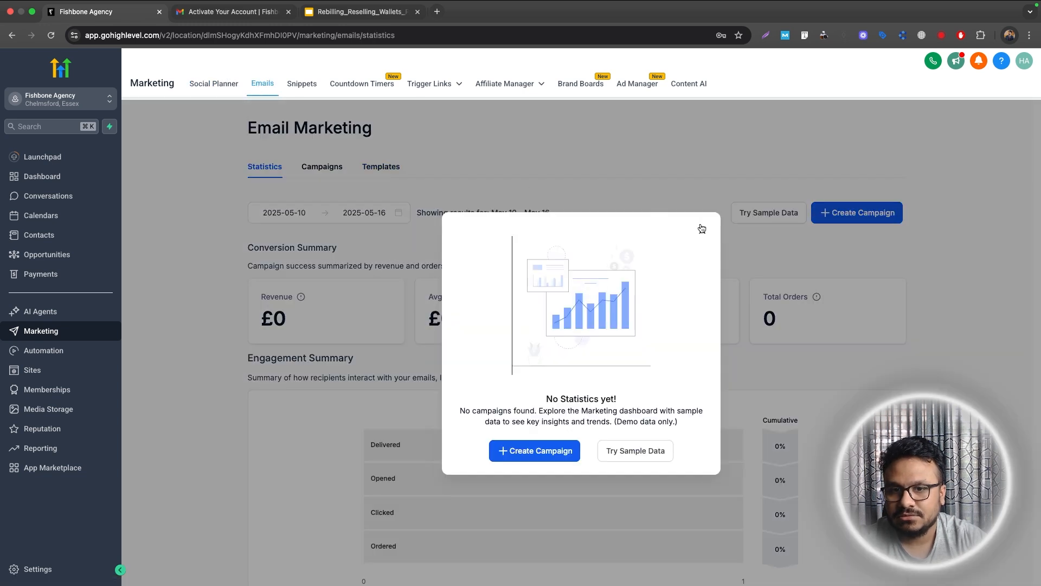
{"action": "left_click", "coordinate": [702, 230]}
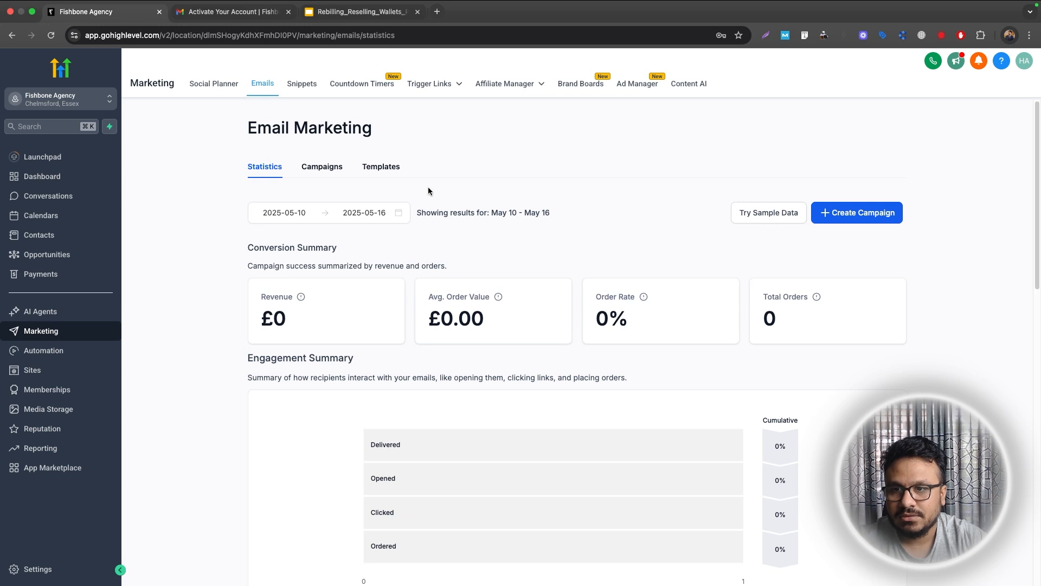
{"action": "left_click", "coordinate": [385, 173]}
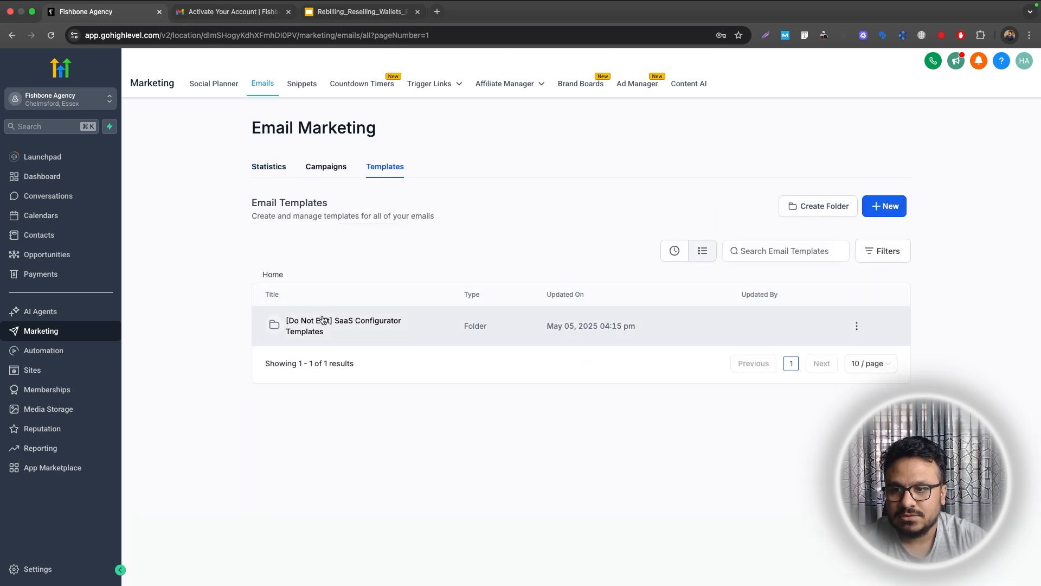
{"action": "left_click", "coordinate": [322, 320]}
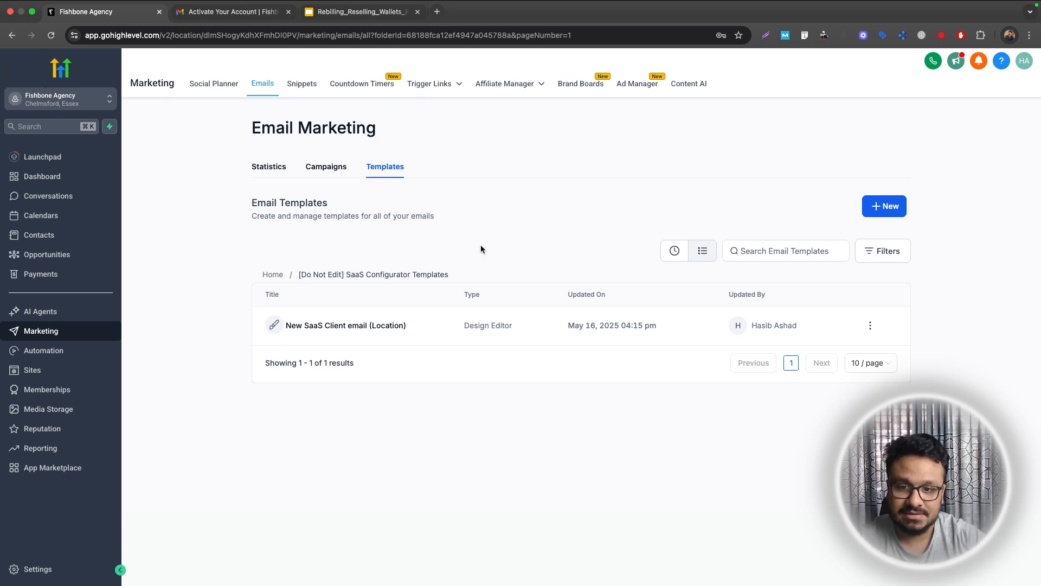
Return to the agency view and open the Email Services settings
{"action": "left_click", "coordinate": [79, 101]}
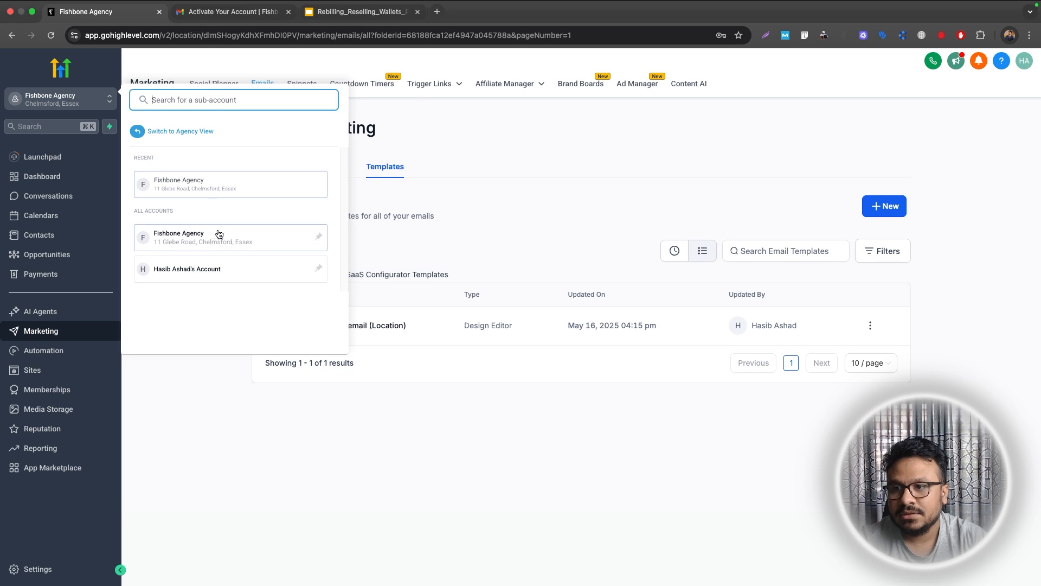
{"action": "left_click", "coordinate": [168, 132]}
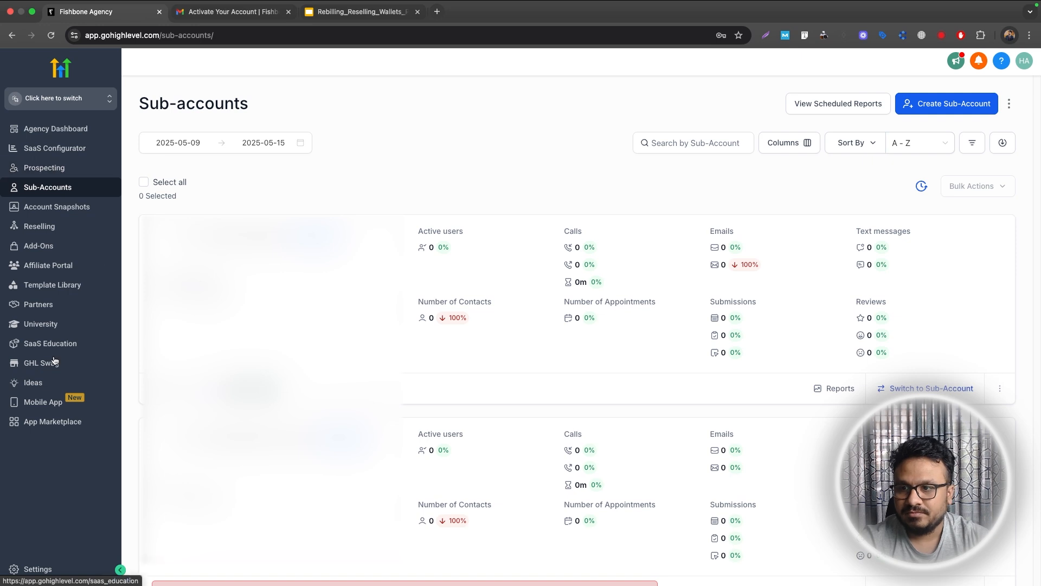
{"action": "left_click", "coordinate": [58, 570]}
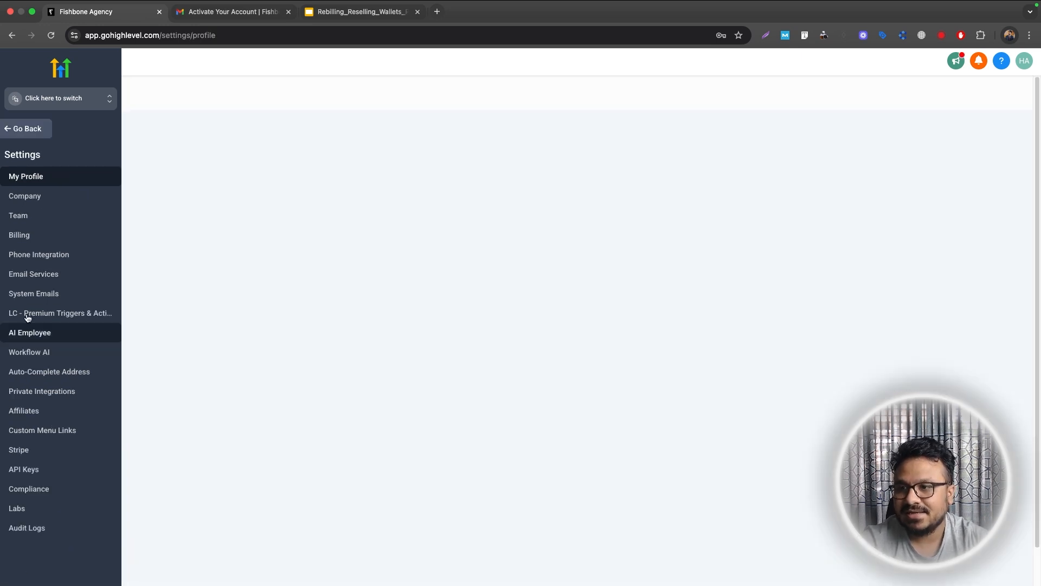
{"action": "left_click", "coordinate": [30, 276]}
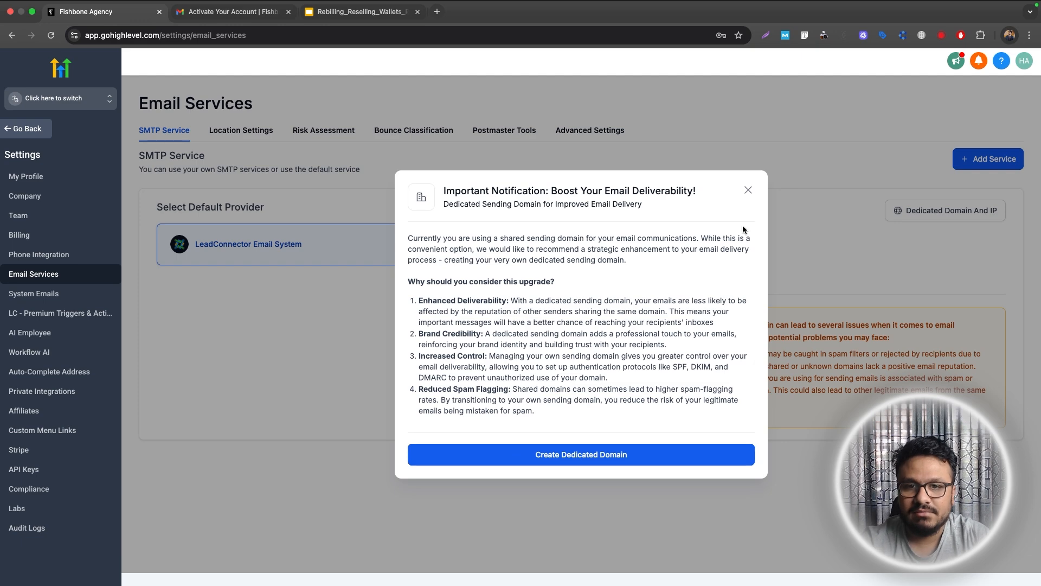
Check the sender domain of the activation email in Gmail against the dedicated domain notice in HighLevel's Email Services
{"action": "left_click", "coordinate": [242, 11]}
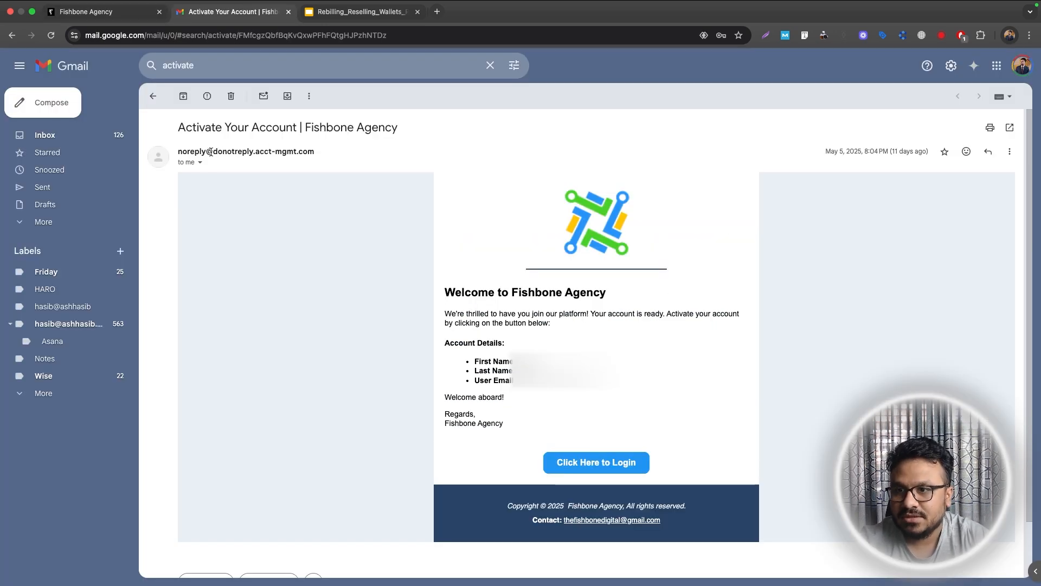
{"action": "mouse_move", "coordinate": [213, 151]}
{"action": "left_mouse_down"}
{"action": "mouse_move", "coordinate": [319, 152]}
{"action": "mouse_move", "coordinate": [192, 152]}
{"action": "mouse_move", "coordinate": [211, 152]}
{"action": "left_mouse_up"}
{"action": "left_click", "coordinate": [314, 152]}
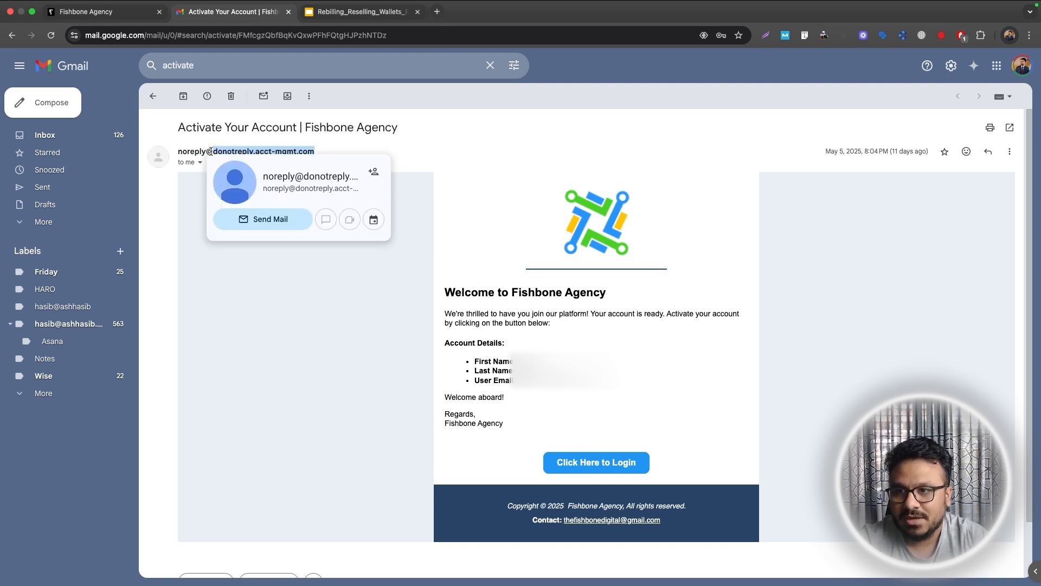
{"action": "left_click", "coordinate": [86, 11]}
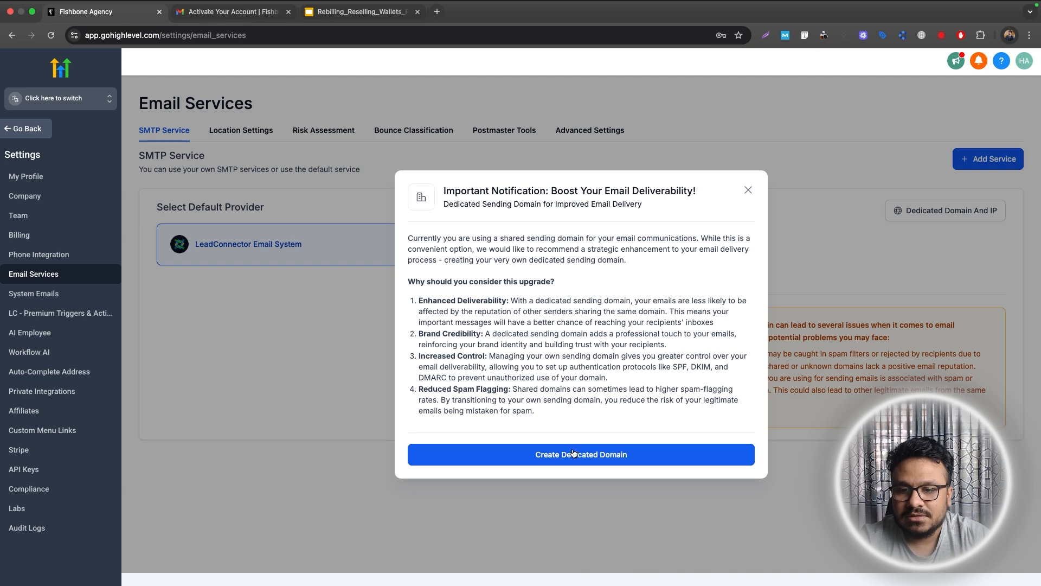
{"action": "left_click", "coordinate": [215, 13]}
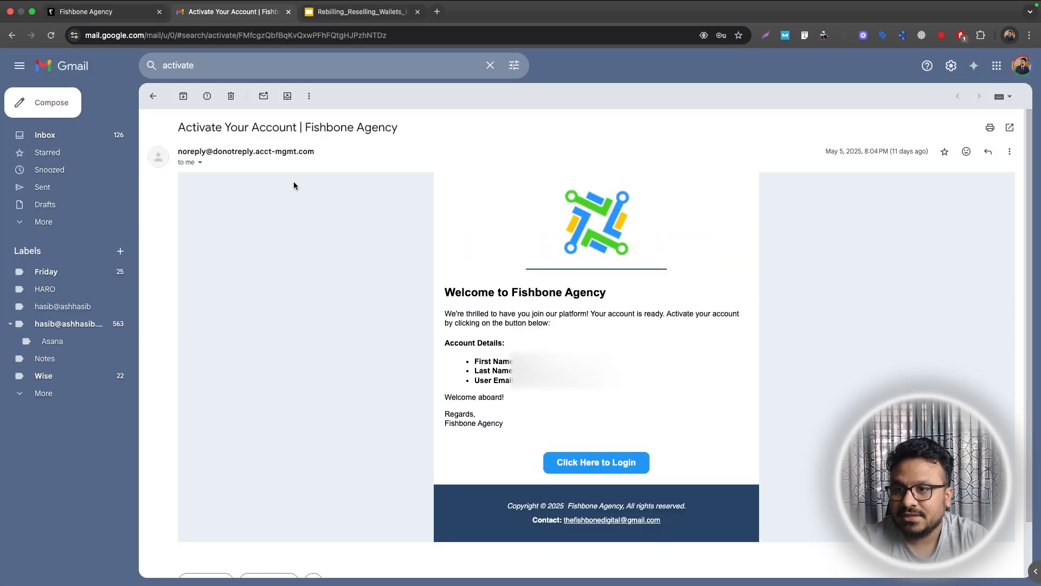
{"action": "mouse_move", "coordinate": [215, 151]}
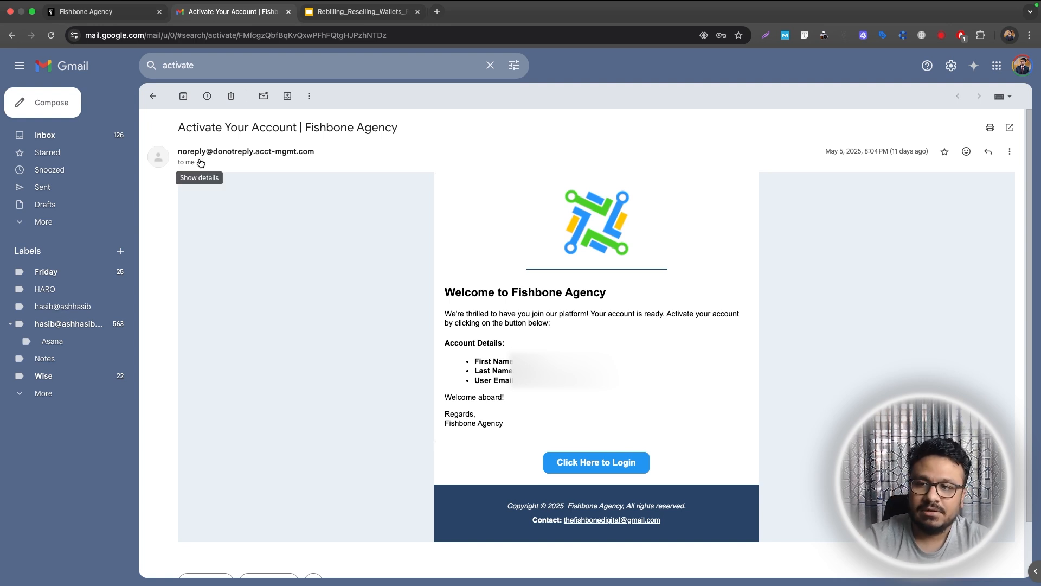
{"action": "left_click", "coordinate": [87, 12]}
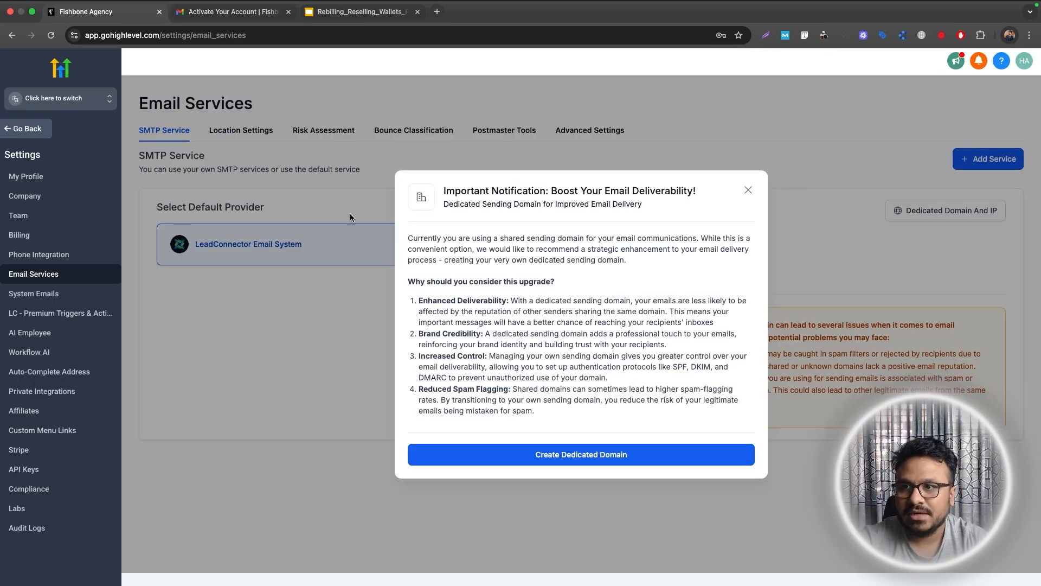
Dismiss the email deliverability notice and open the dedicated domain and IP settings at the Notification Section
{"action": "left_click", "coordinate": [748, 190]}
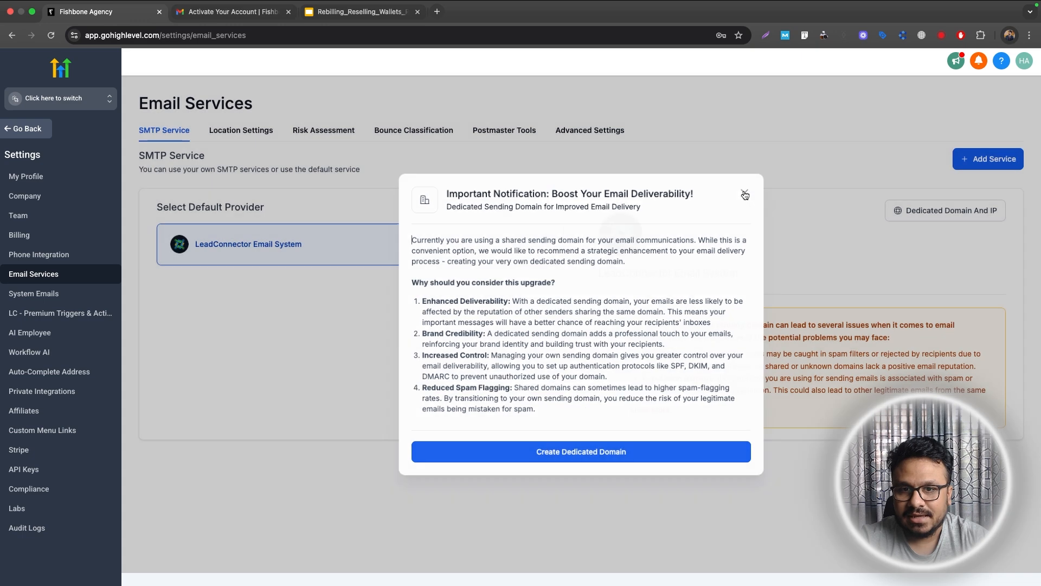
{"action": "left_click", "coordinate": [917, 215]}
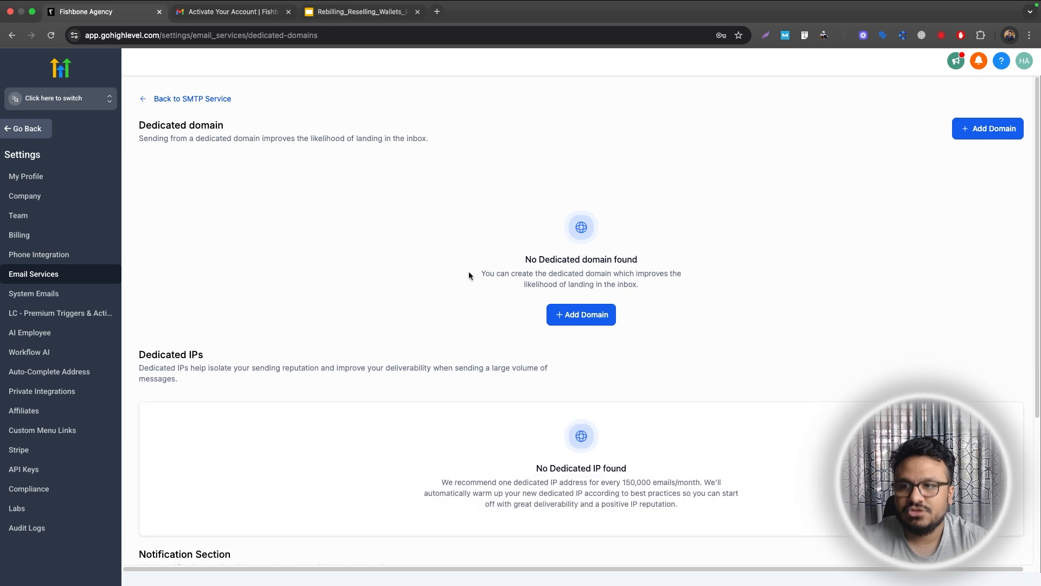
{"action": "scroll", "coordinate": [516, 333], "scroll_direction": "down", "scroll_amount": 4}
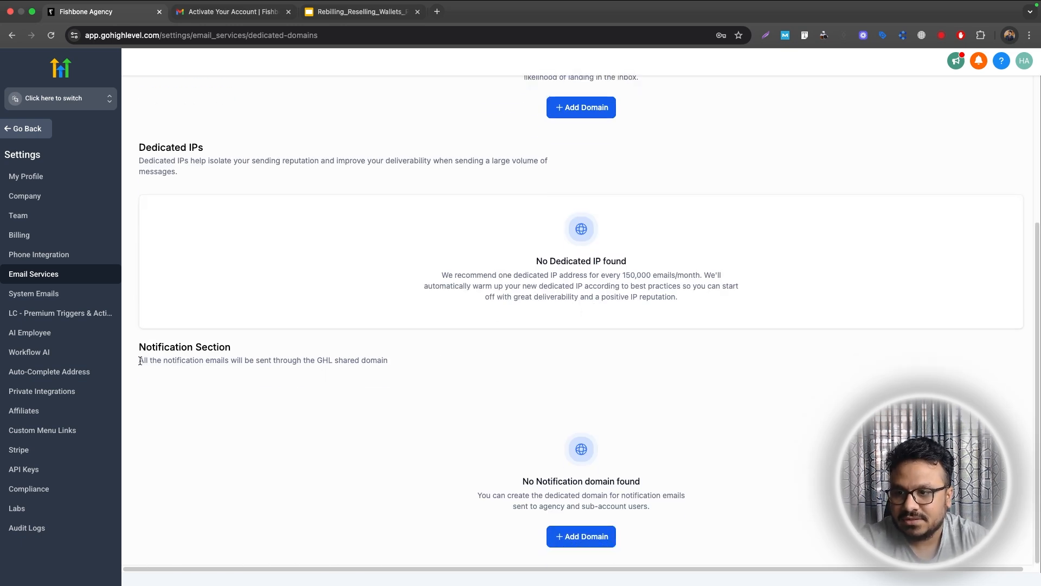
Review the shared domain note in the Notification Section and open the form for adding a dedicated notification domain
{"action": "left_click_drag", "start_coordinate": [139, 360], "coordinate": [231, 369]}
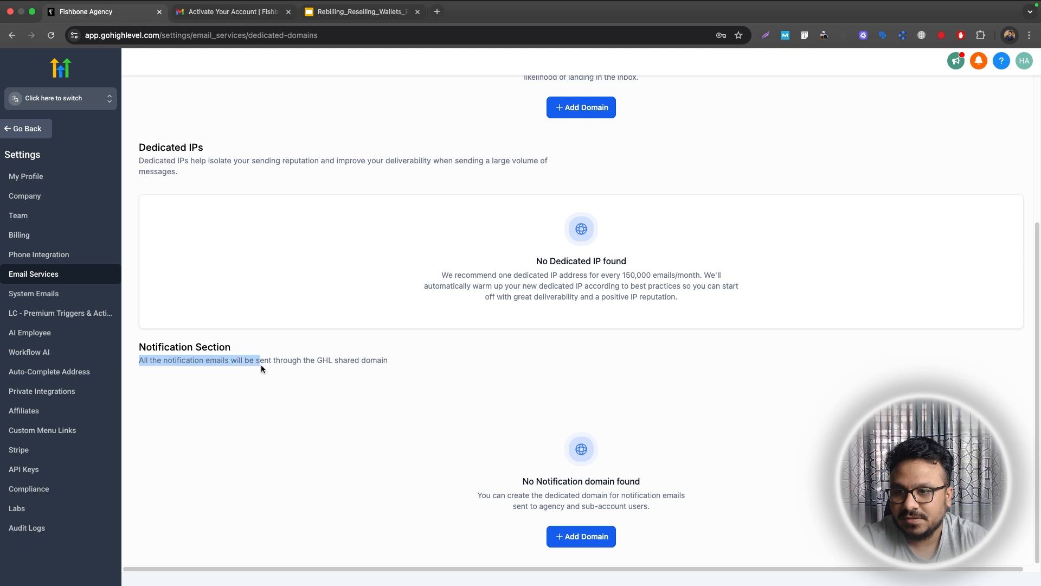
{"action": "left_click_drag", "start_coordinate": [305, 364], "coordinate": [336, 367]}
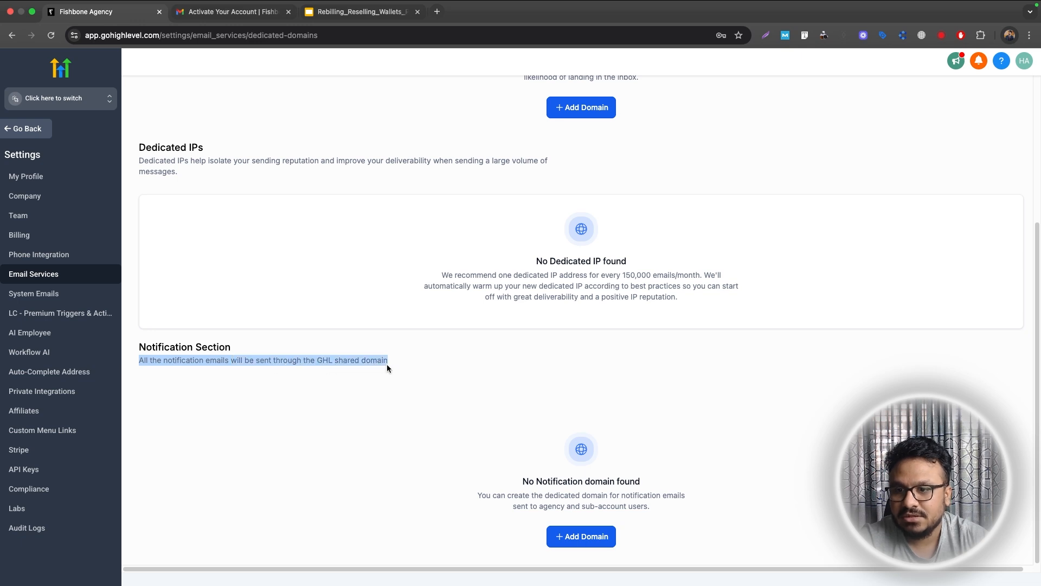
{"action": "scroll", "coordinate": [384, 364], "scroll_direction": "up", "scroll_amount": 4}
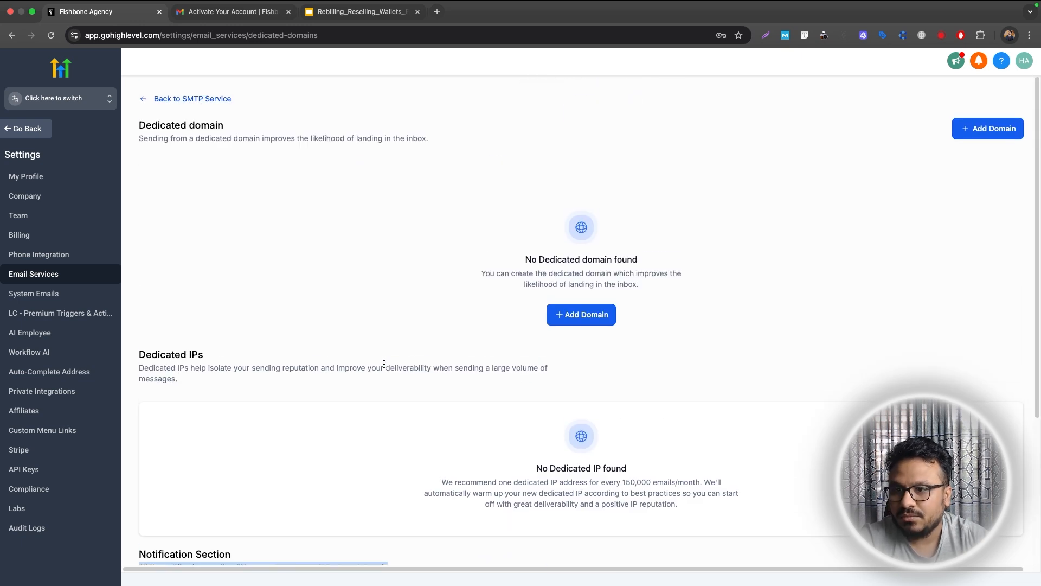
{"action": "scroll", "coordinate": [391, 353], "scroll_direction": "down", "scroll_amount": 4}
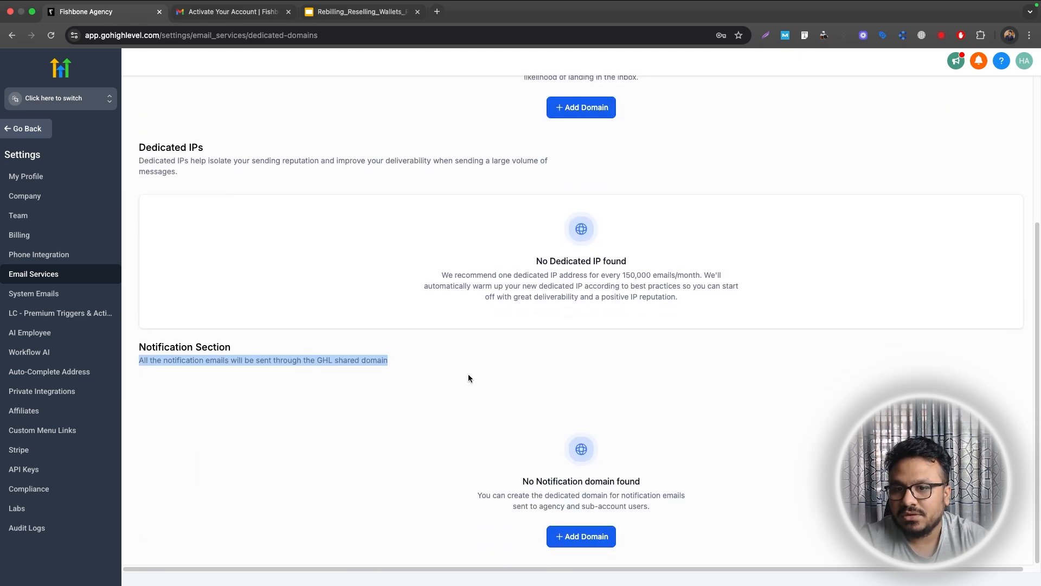
{"action": "left_click", "coordinate": [587, 540]}
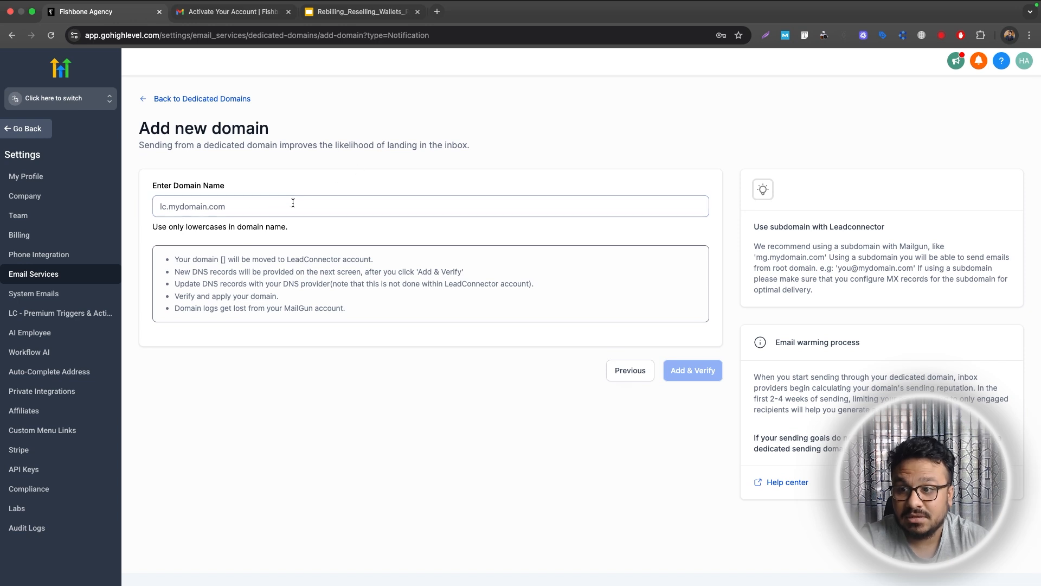
{"action": "left_click", "coordinate": [259, 205]}
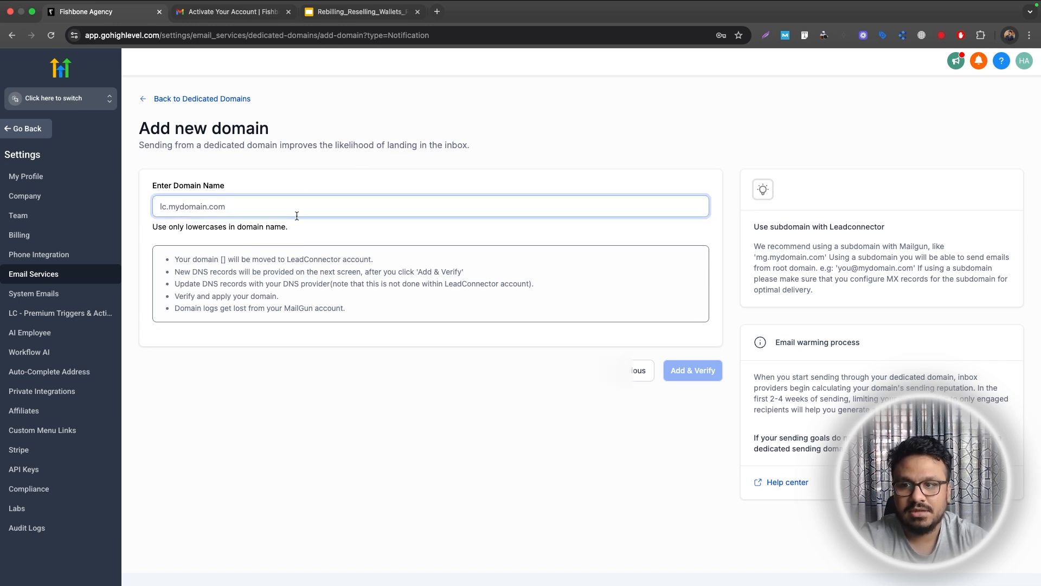
Check the sender address of the activation email in Gmail and return to the new domain form in HighLevel
{"action": "left_click", "coordinate": [220, 11]}
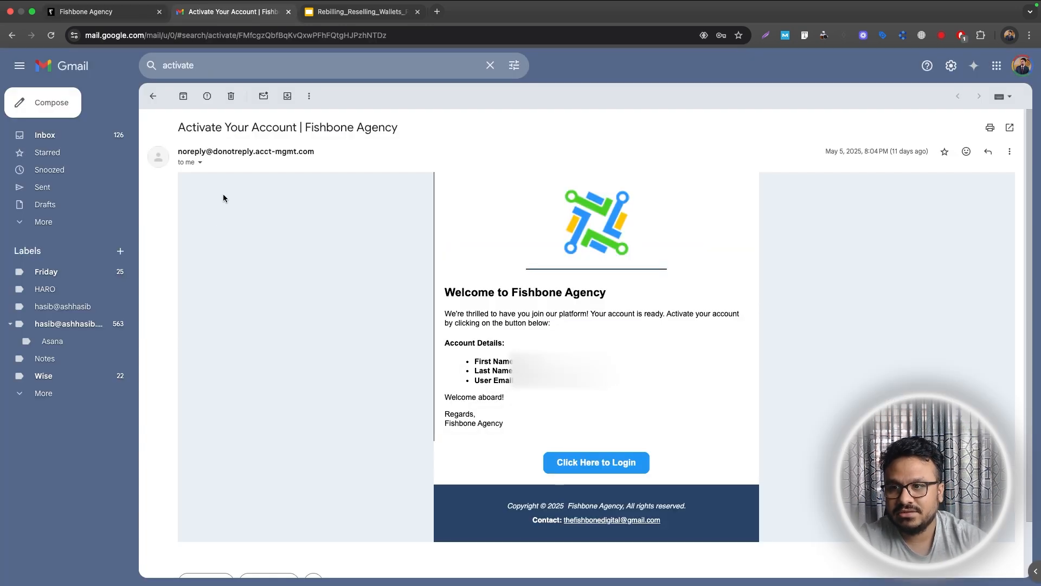
{"action": "left_click_drag", "start_coordinate": [315, 151], "coordinate": [211, 152]}
{"action": "left_click", "coordinate": [210, 152]}
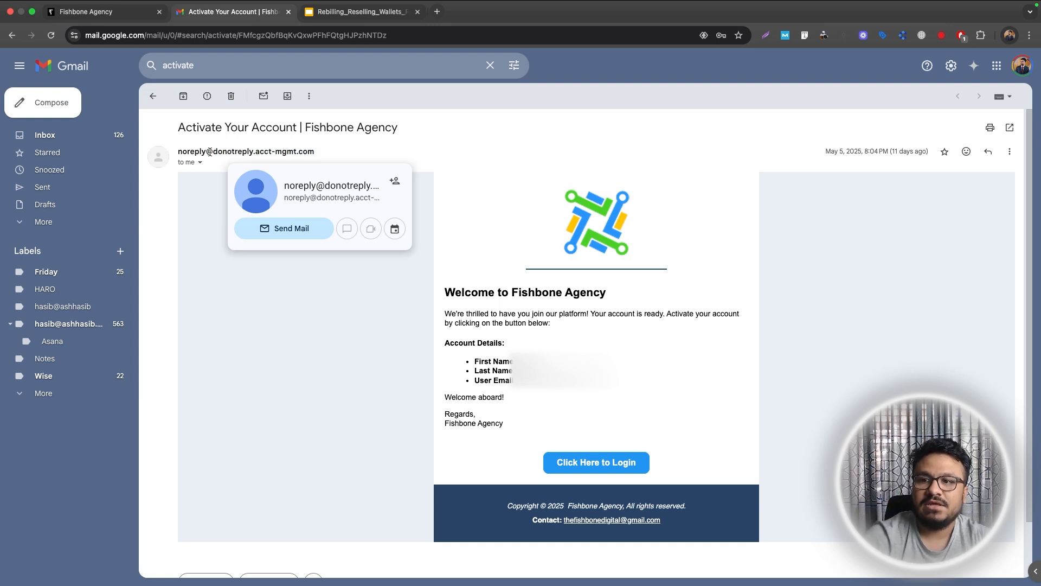
{"action": "left_click", "coordinate": [109, 12]}
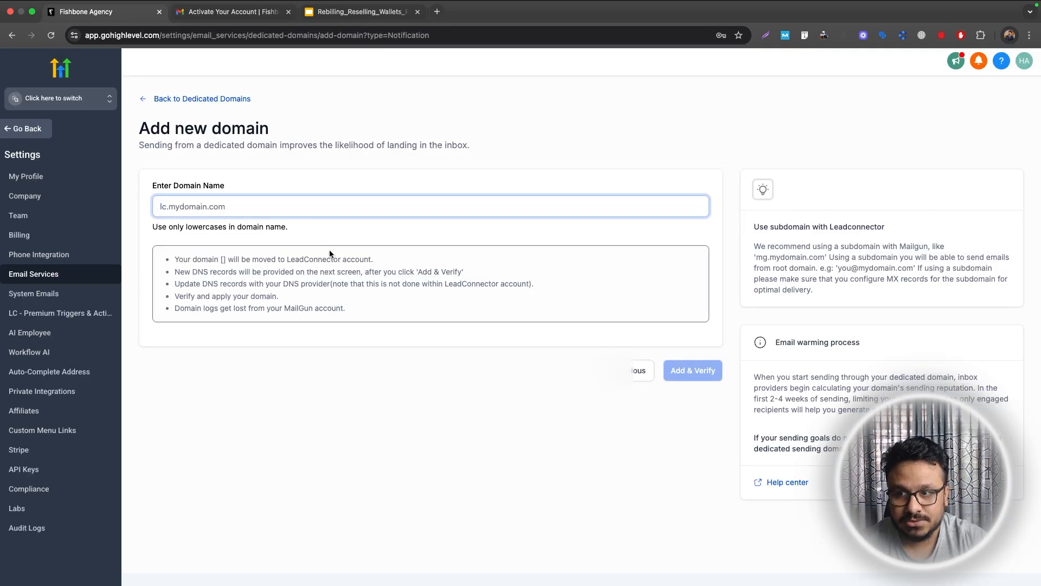
Leave the new domain form for the agency dashboard, and switch to the activation email in Gmail
{"action": "left_click", "coordinate": [154, 98]}
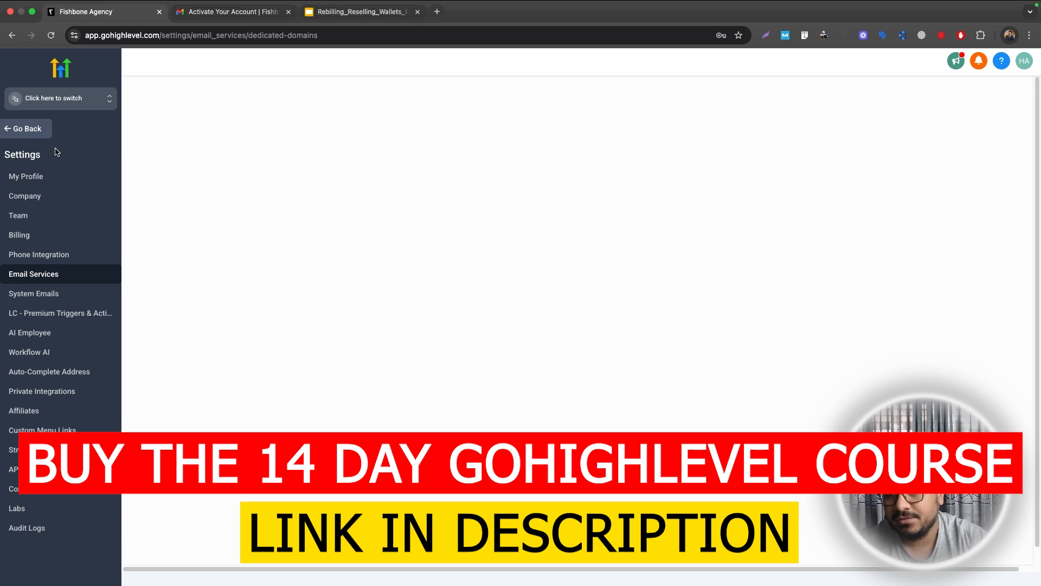
{"action": "left_click", "coordinate": [27, 128]}
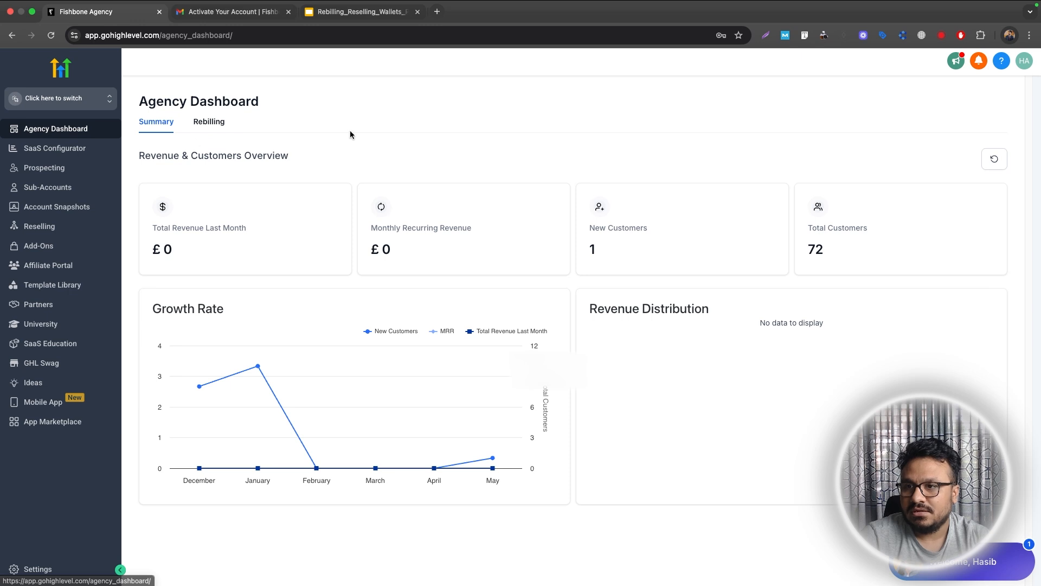
{"action": "left_click", "coordinate": [253, 15]}
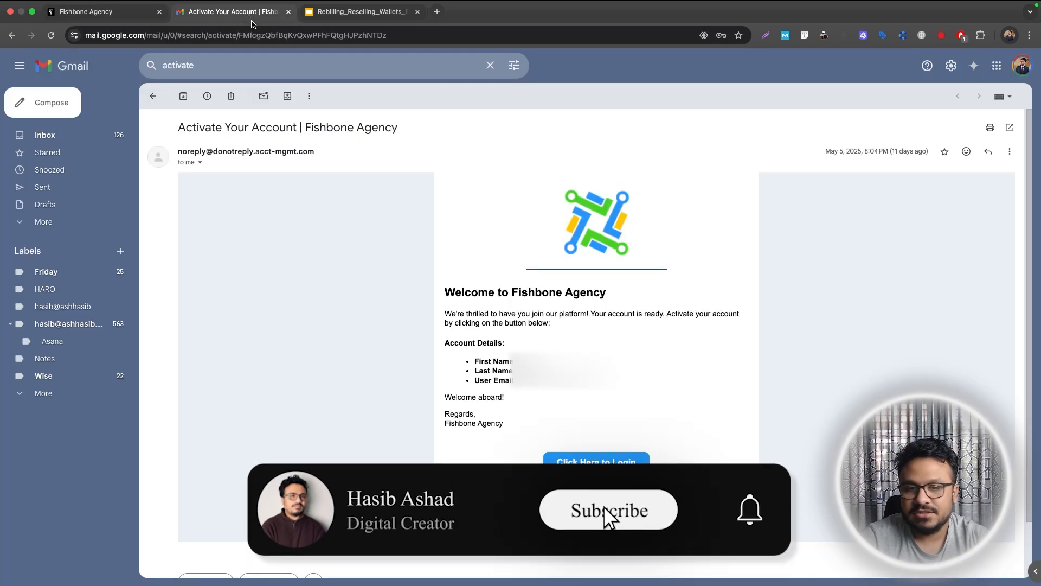